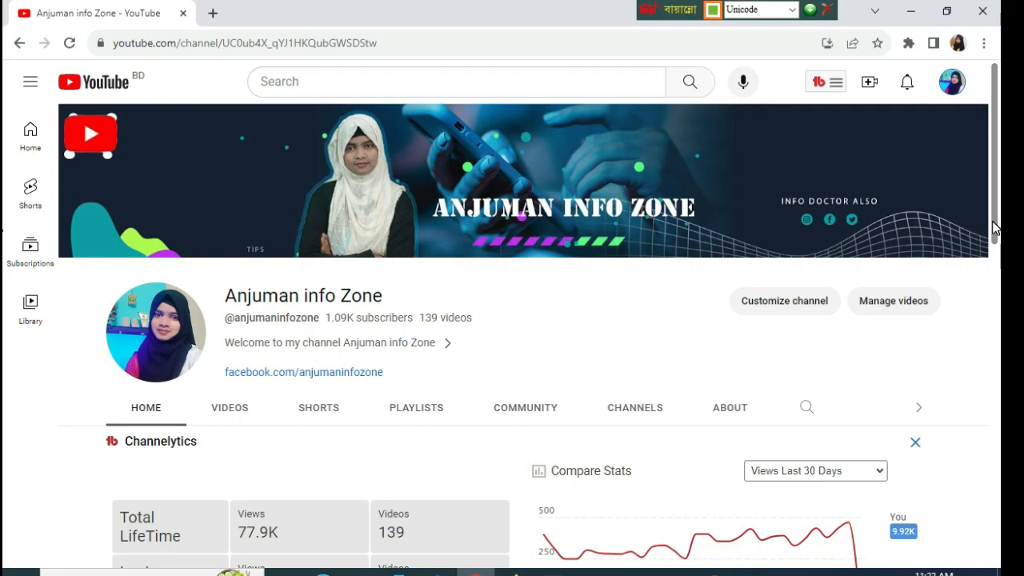
- Leave the channel page for the YouTube home page and open YouTube Studio for the signed-in channel
left_click_drag(994, 228, 1000, 194)
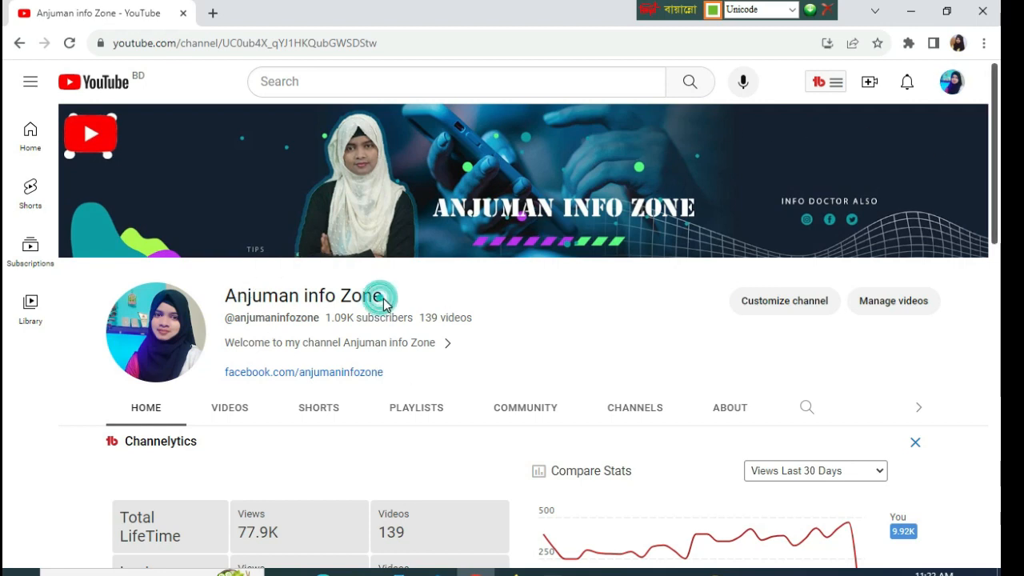
left_click(376, 296)
left_click(68, 87)
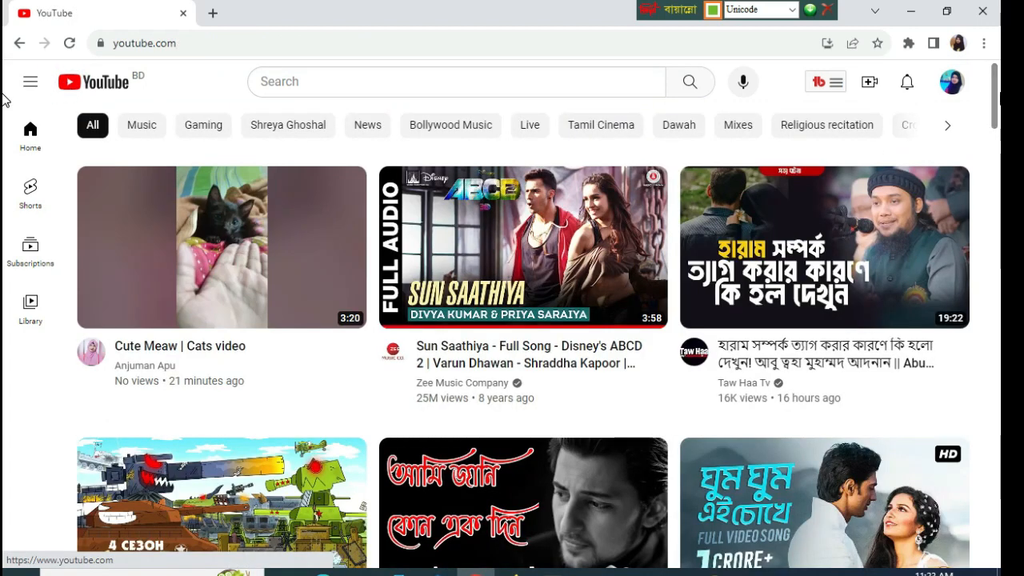
left_click(952, 83)
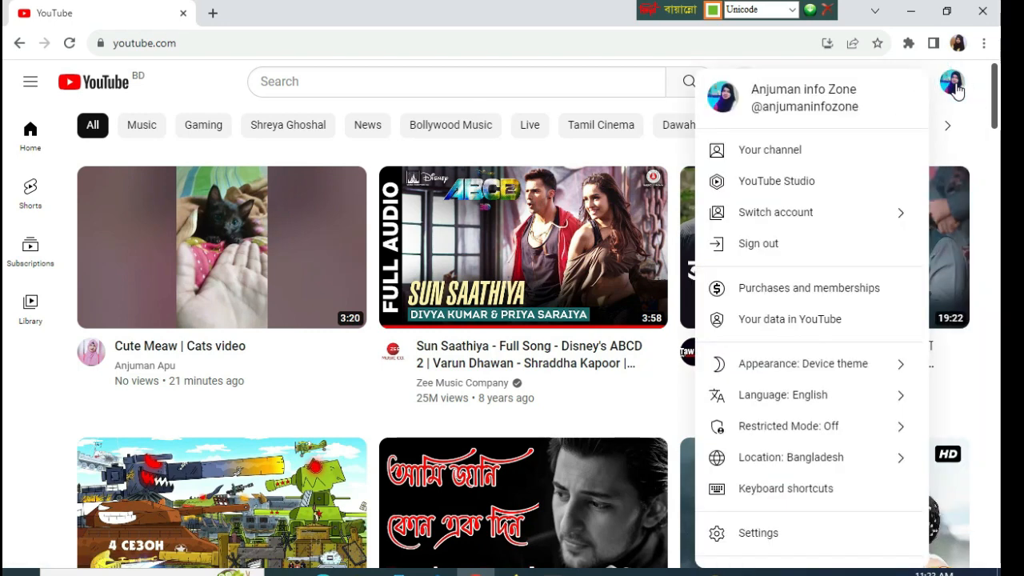
left_click(771, 183)
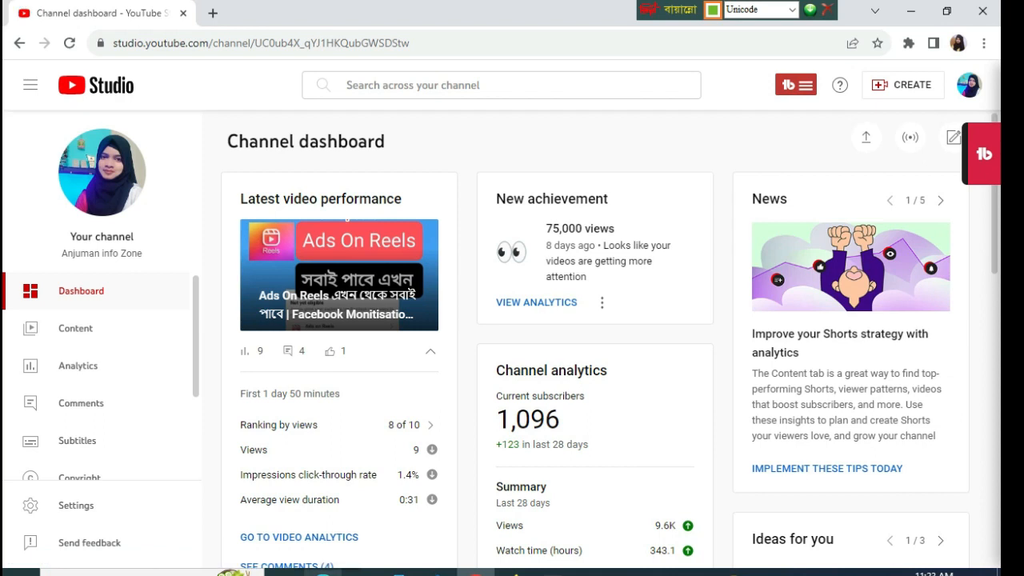
- Open Research in the channel analytics and, after checking Your viewers' searches, return to Searches across YouTube
left_click(87, 368)
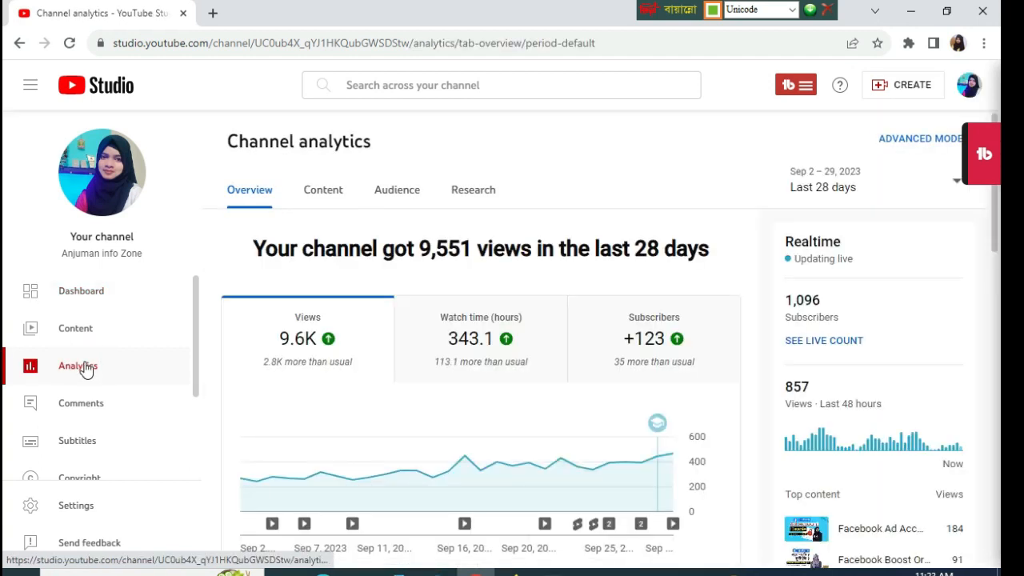
left_click(474, 192)
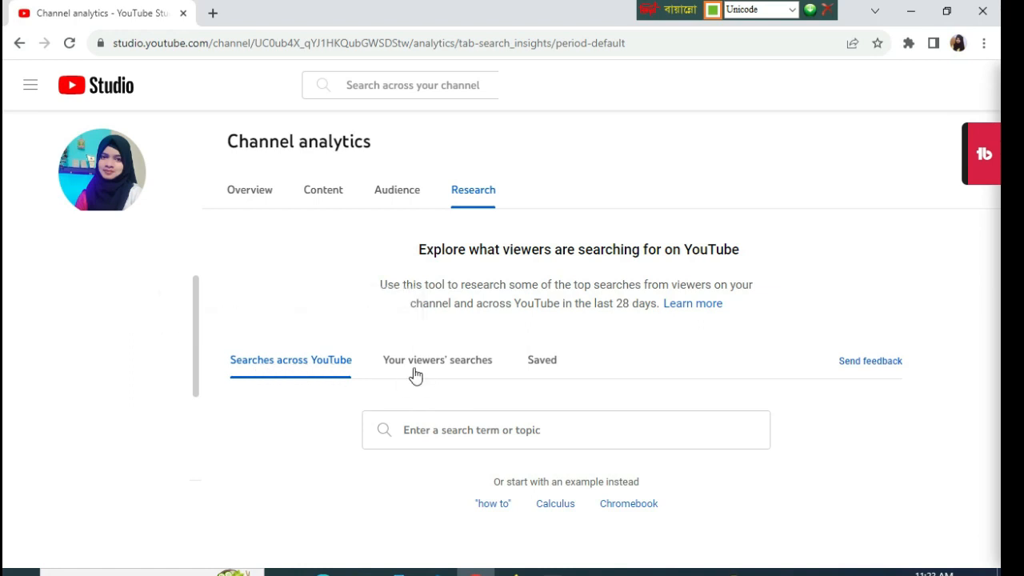
left_click(472, 371)
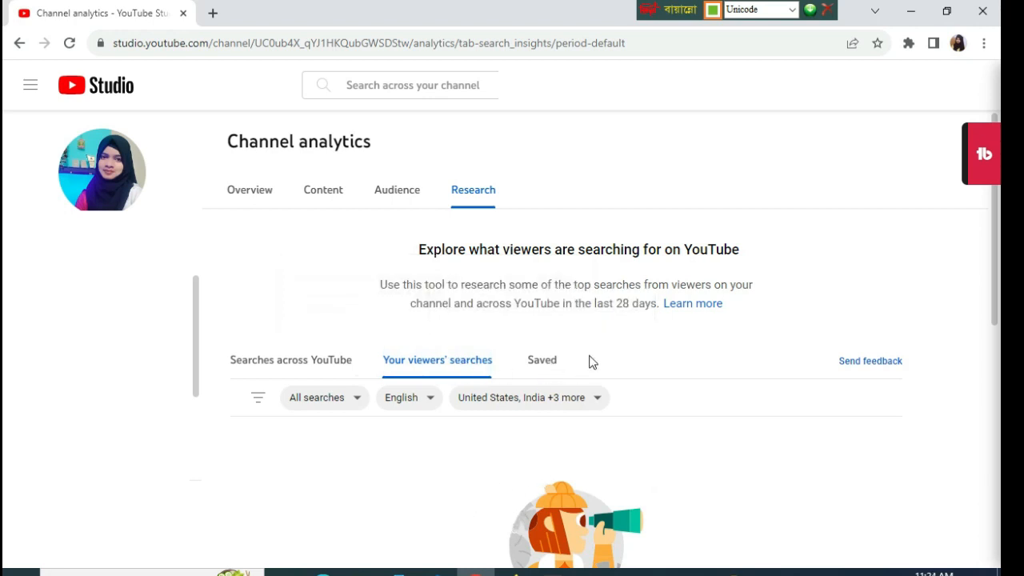
left_click(273, 361)
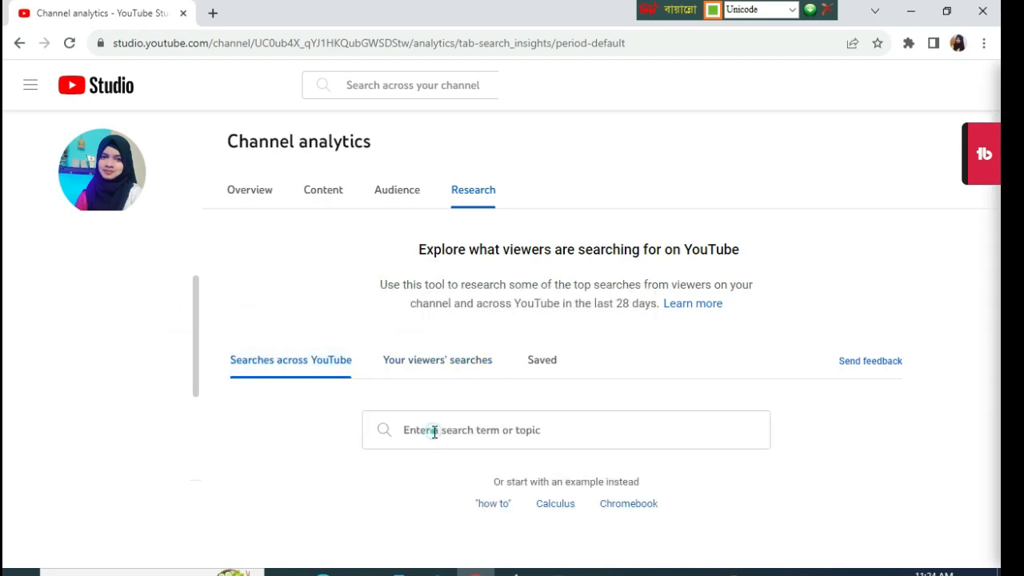
- Switch the keyboard input to English and search across YouTube for the term "ads on reels"
left_click(434, 432)
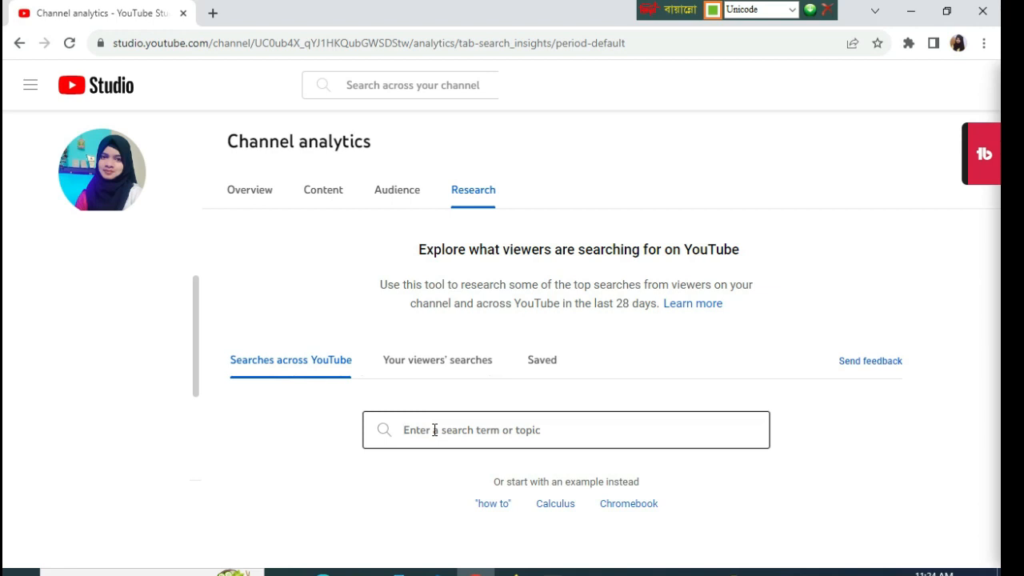
type("ও")
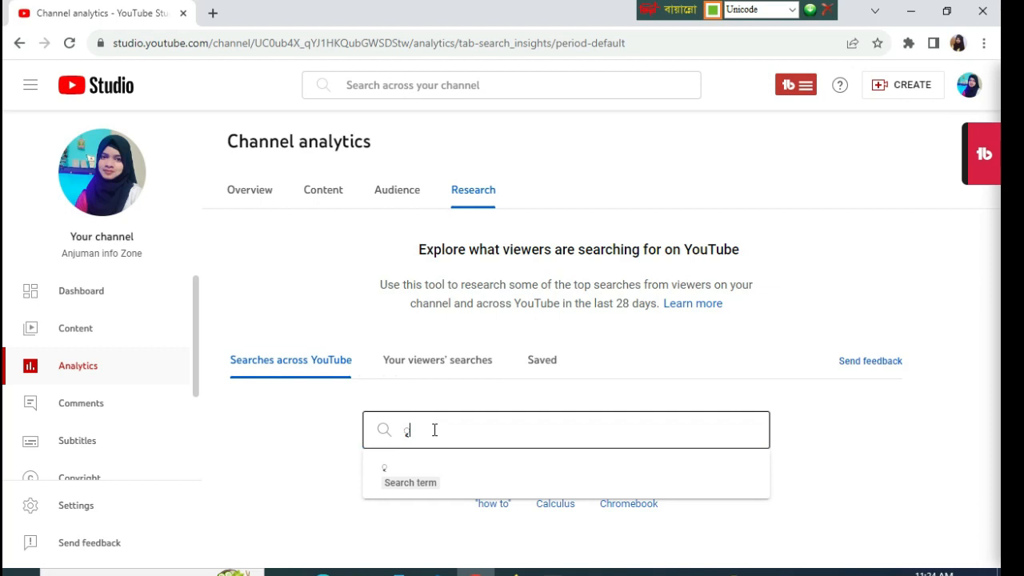
key("BackSpace")
key("F12")
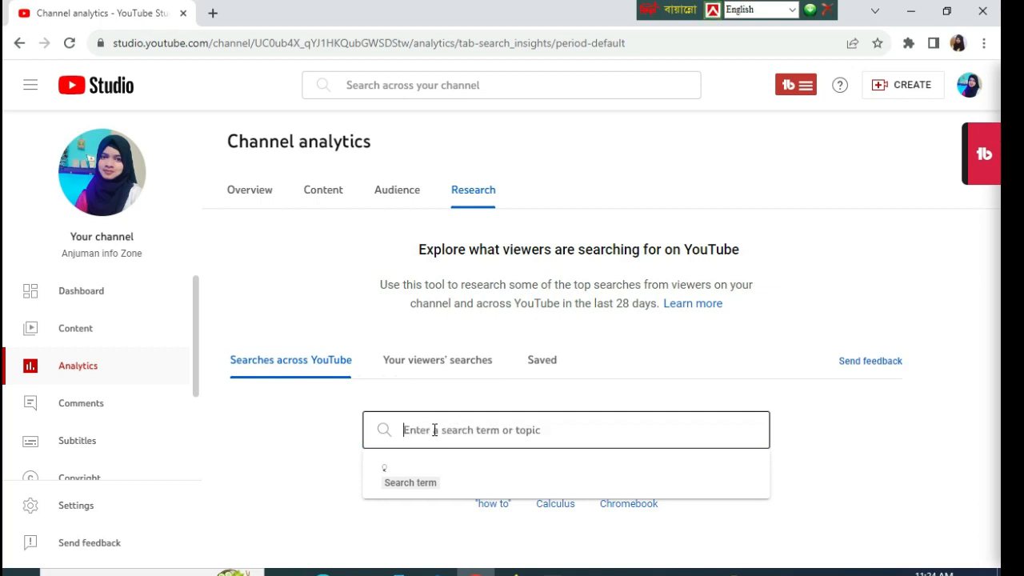
type("s")
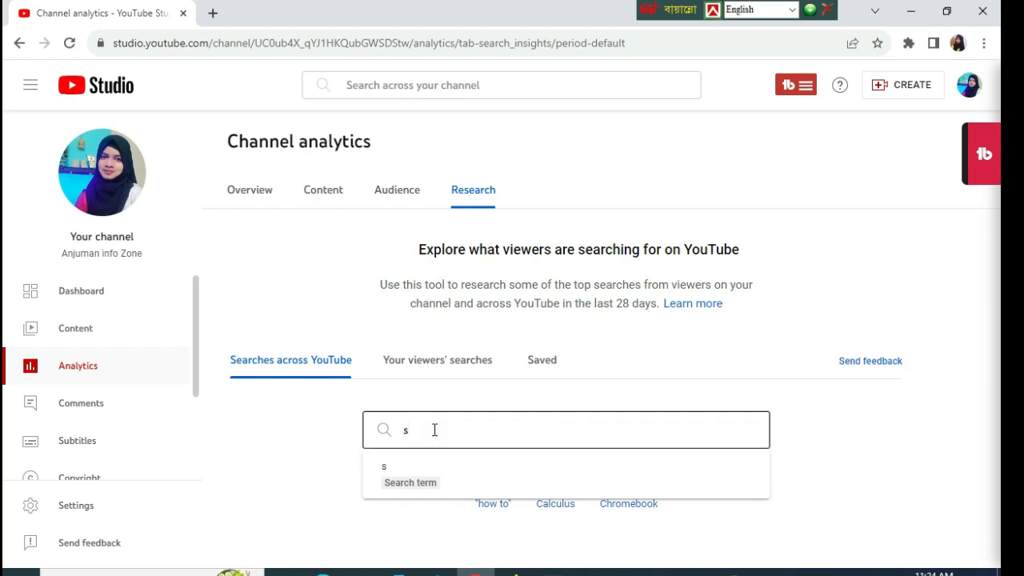
key("BackSpace")
type("ads on reels")
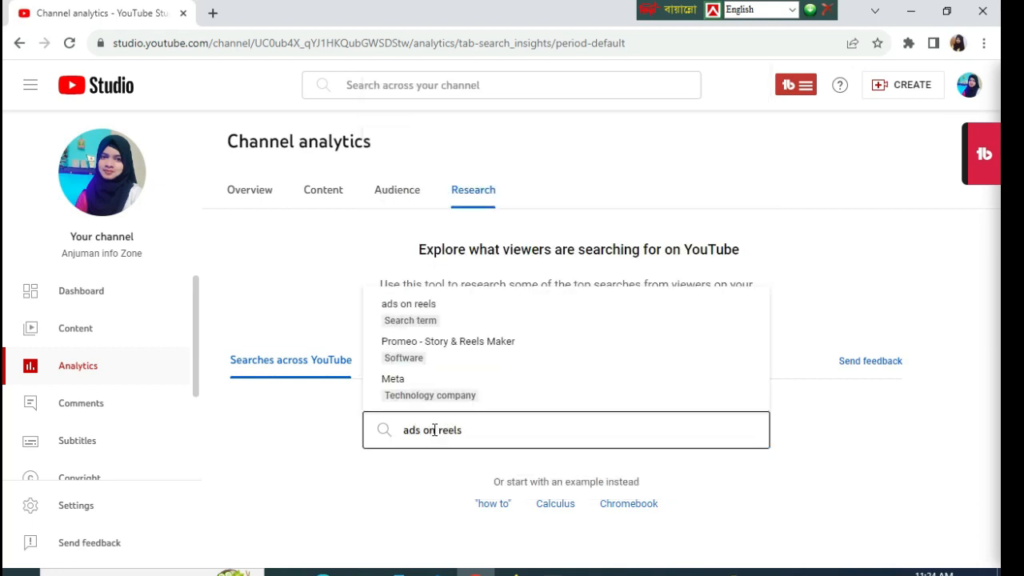
key("Return")
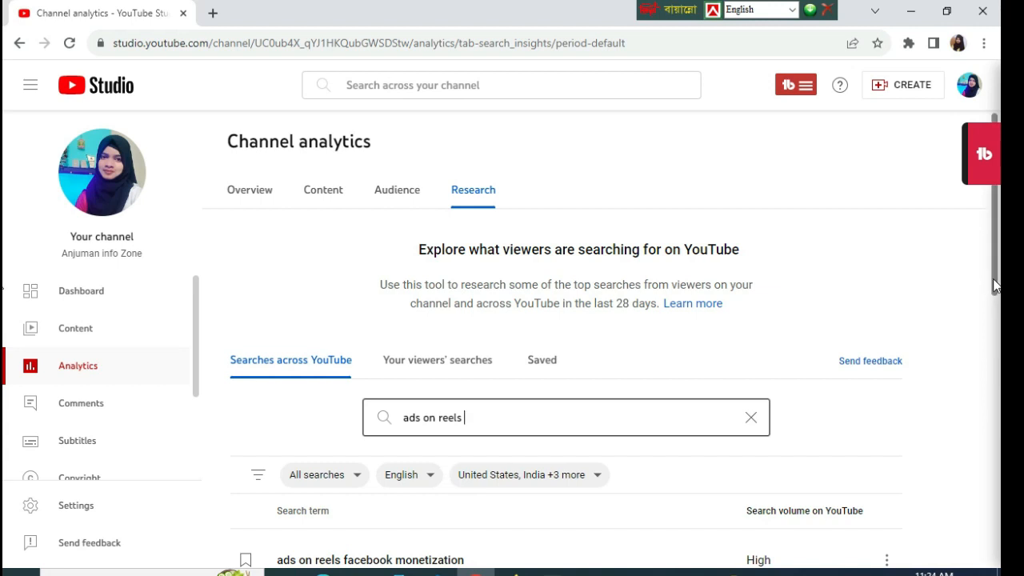
- Examine the search terms related to "ads on reels" and their search volume on YouTube
scroll(992, 297, "down", 5)
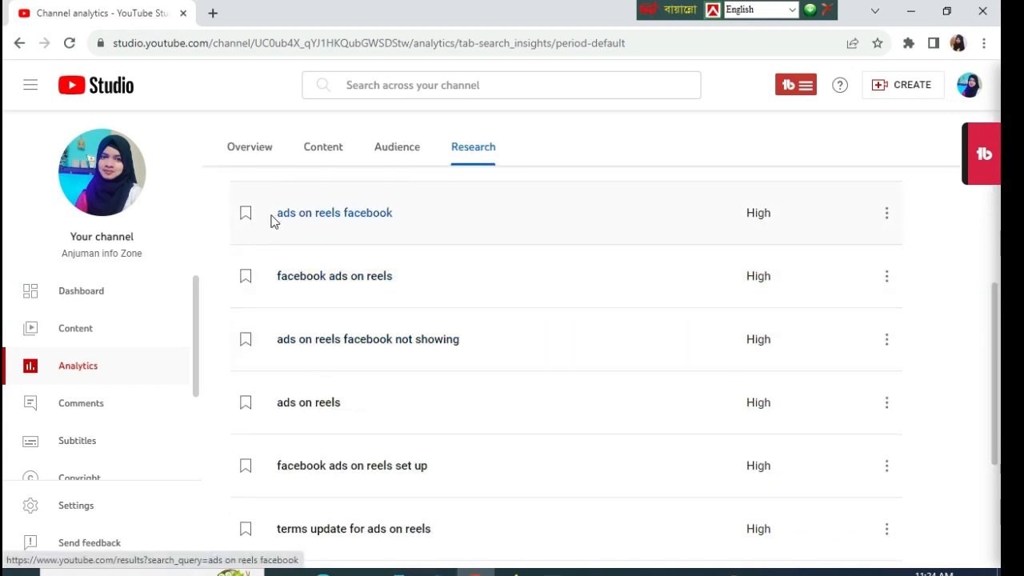
left_click_drag(272, 214, 405, 228)
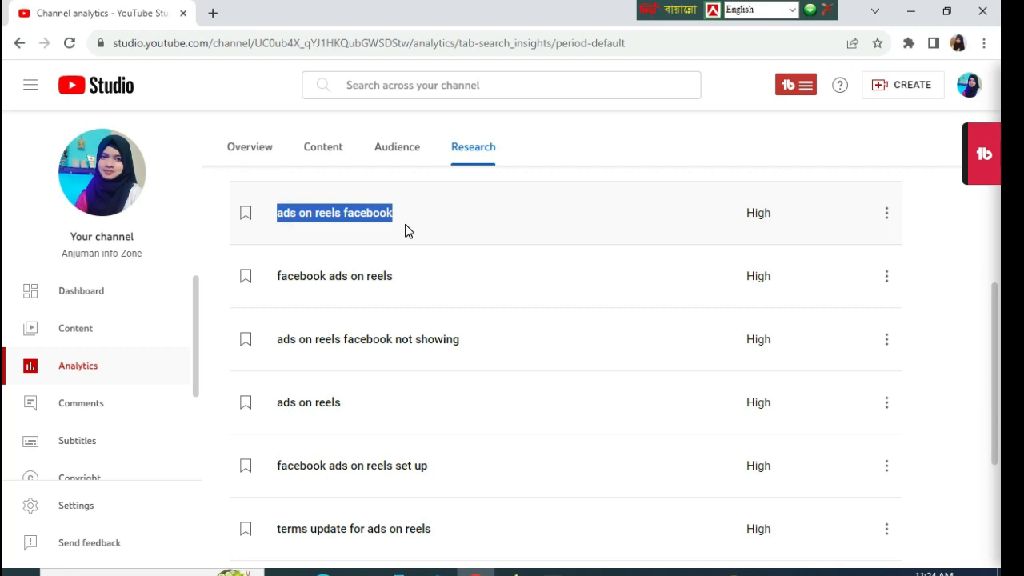
left_click(783, 221)
left_click_drag(783, 221, 709, 212)
left_click(995, 336)
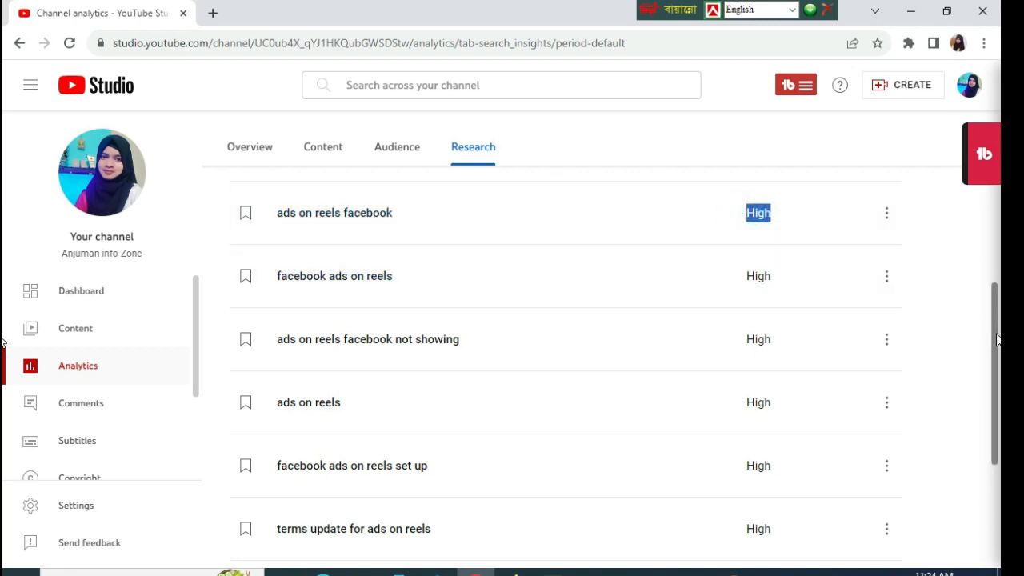
left_click_drag(995, 336, 993, 274)
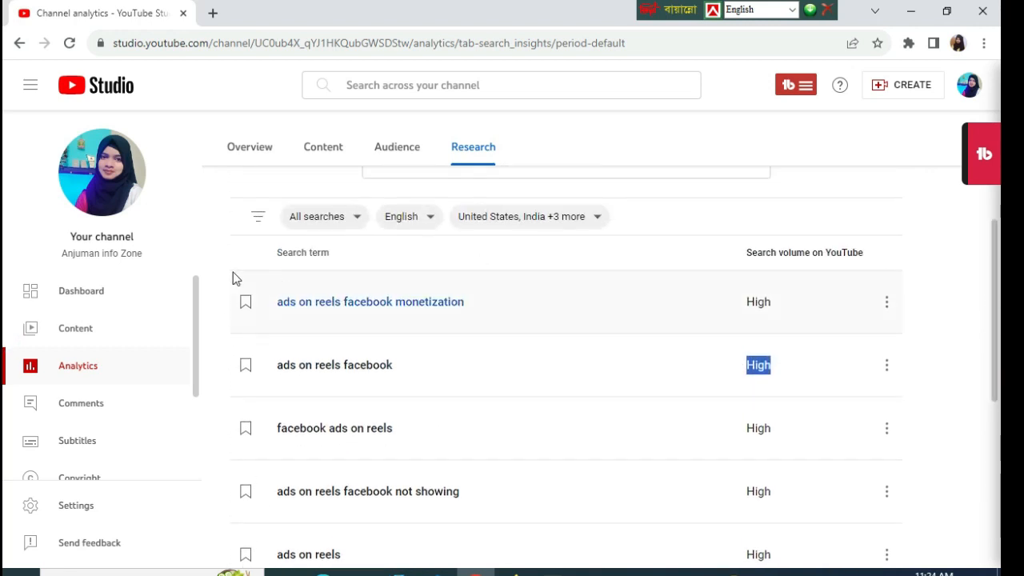
left_click_drag(739, 253, 872, 255)
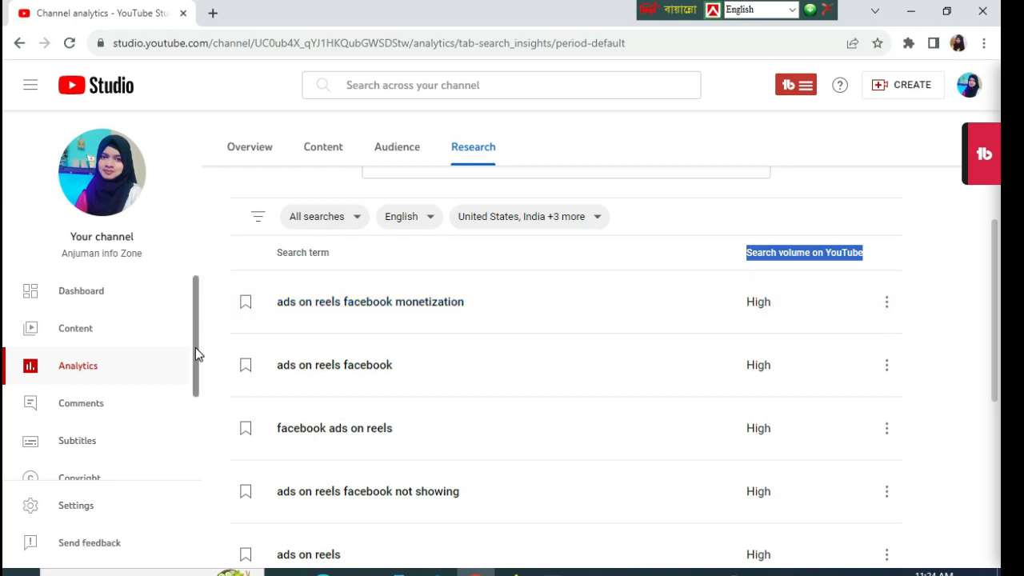
left_click_drag(276, 370, 414, 381)
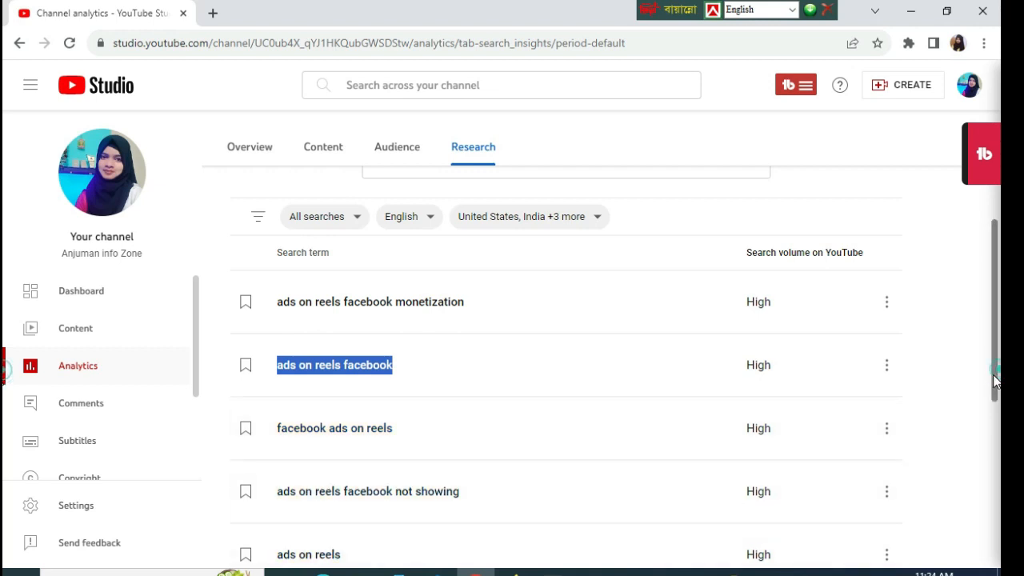
left_click_drag(996, 382, 990, 519)
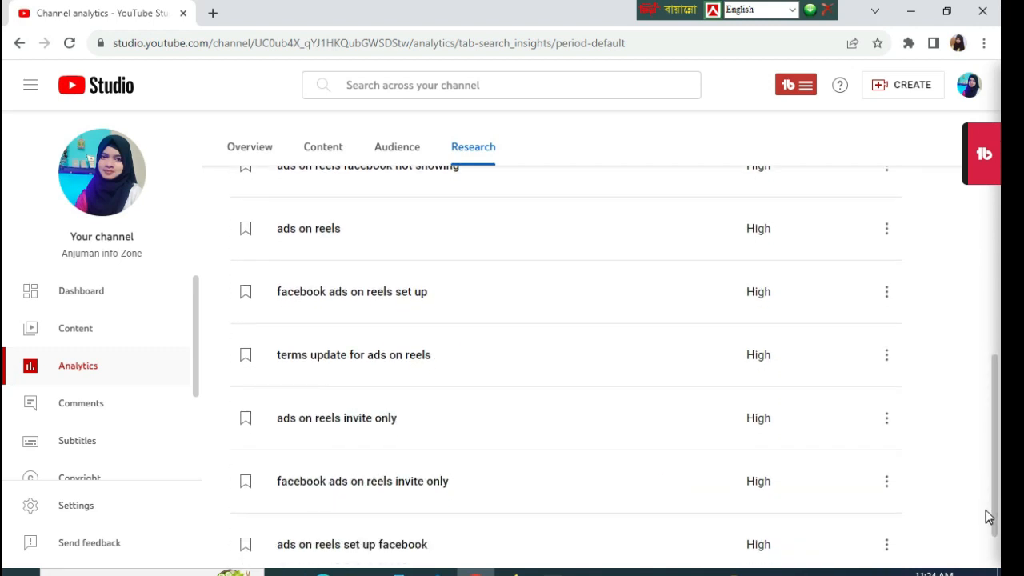
left_click_drag(997, 465, 985, 515)
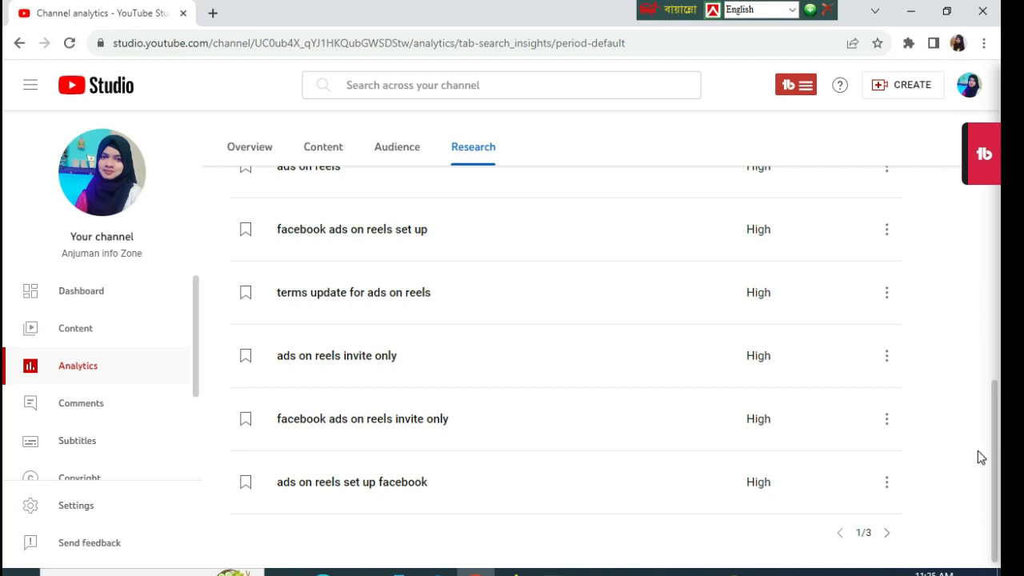
left_click_drag(996, 454, 996, 176)
right_click(990, 256)
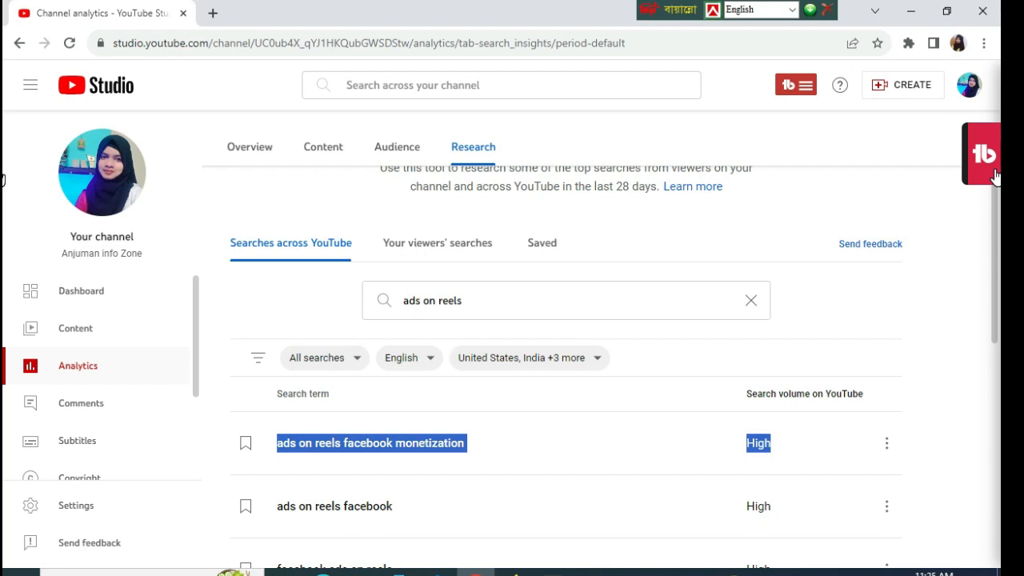
- Clear the "ads on reels" search term and dismiss its suggestions
left_click(752, 301)
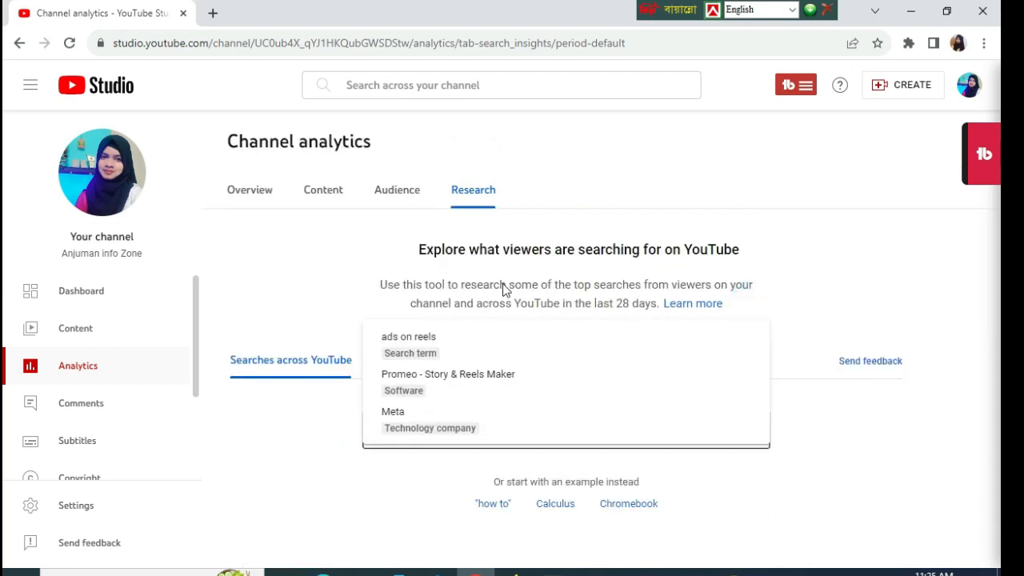
left_click(315, 436)
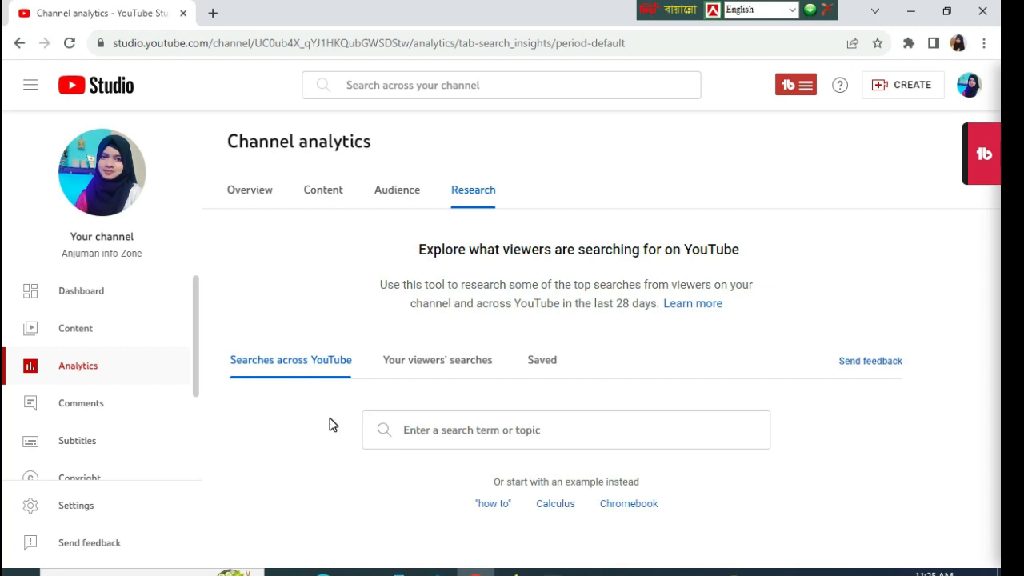
left_click(465, 427)
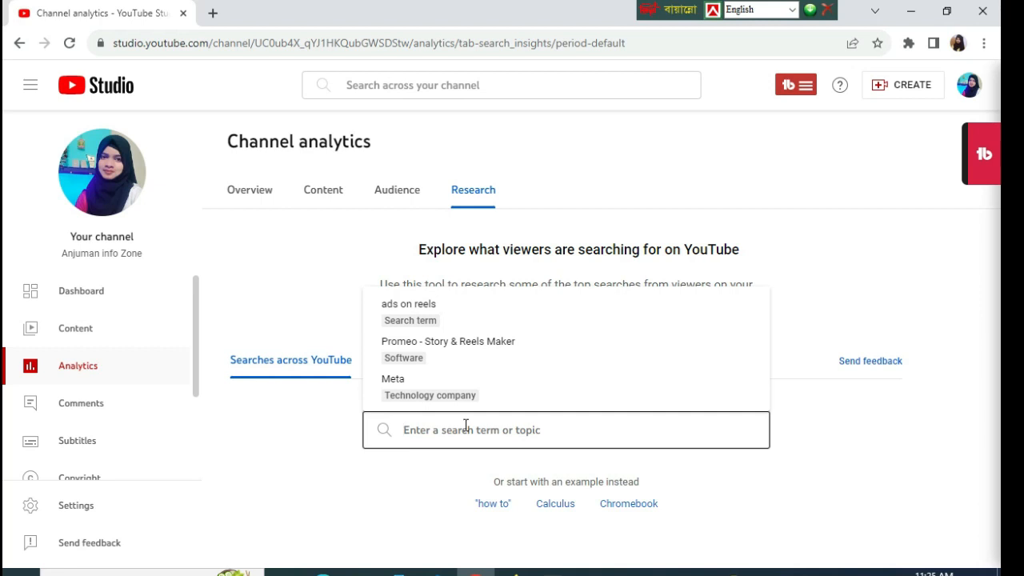
left_click(868, 274)
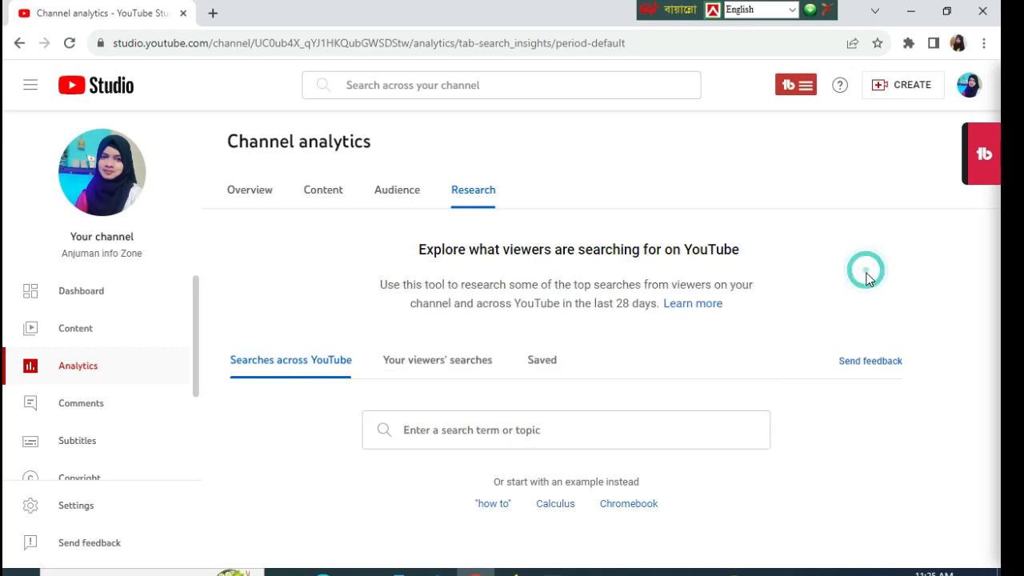
left_click(454, 435)
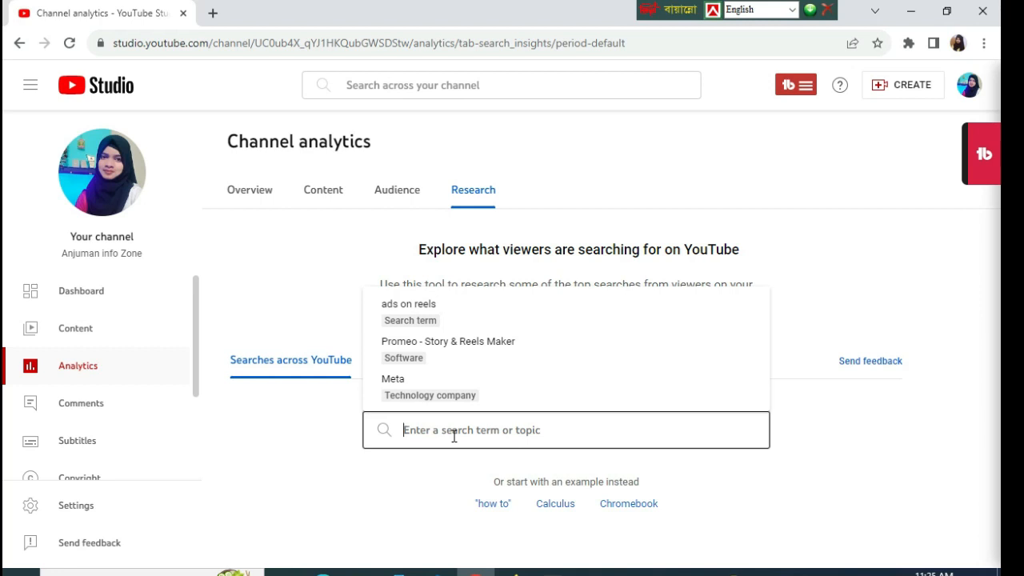
left_click(454, 436)
type("facebo")
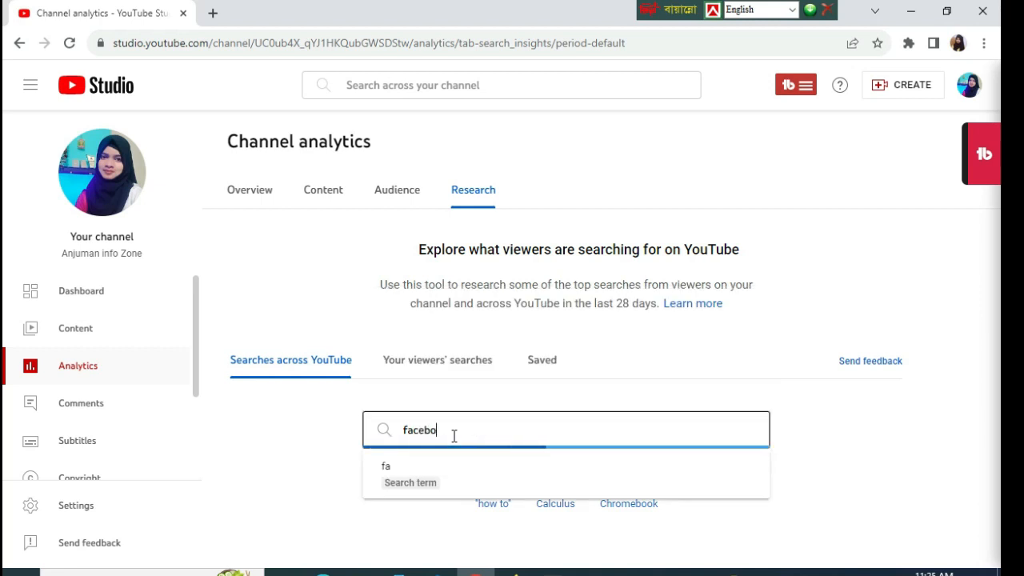
key("BackSpace")
key("BackSpace")
key("BackSpace")
key("BackSpace")
key("BackSpace")
key("BackSpace")
- Search across YouTube for the term "youtube video viral" and view the related search terms
type("youtube k")
key("BackSpace")
key("BackSpace")
key("BackSpace")
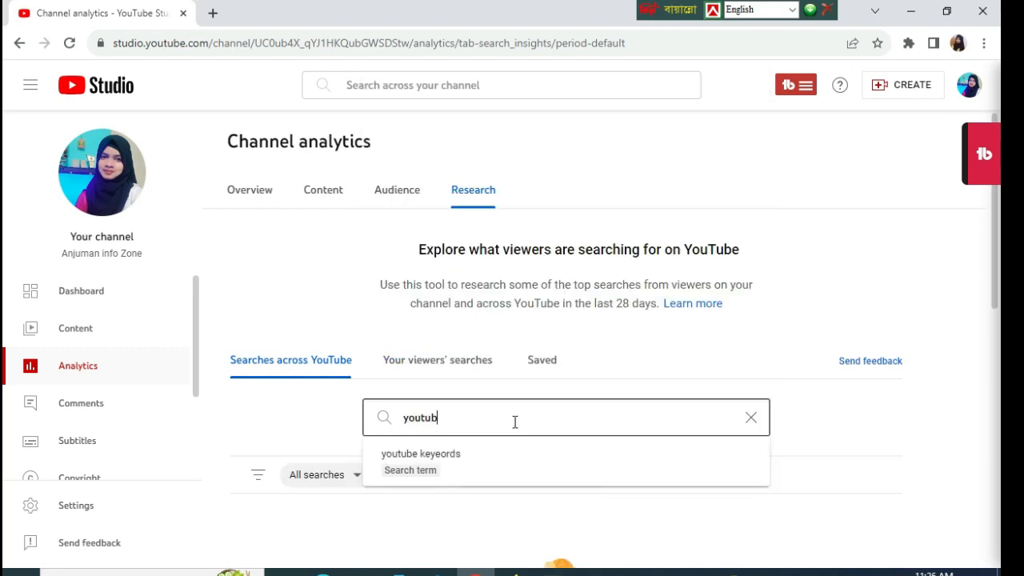
key("BackSpace")
key("BackSpace")
type("u")
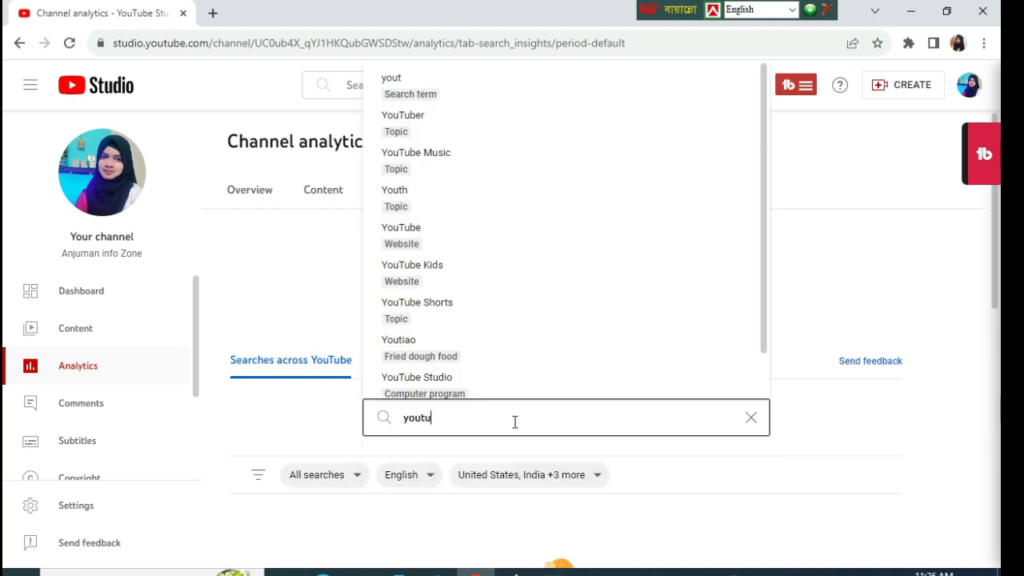
type("be video ")
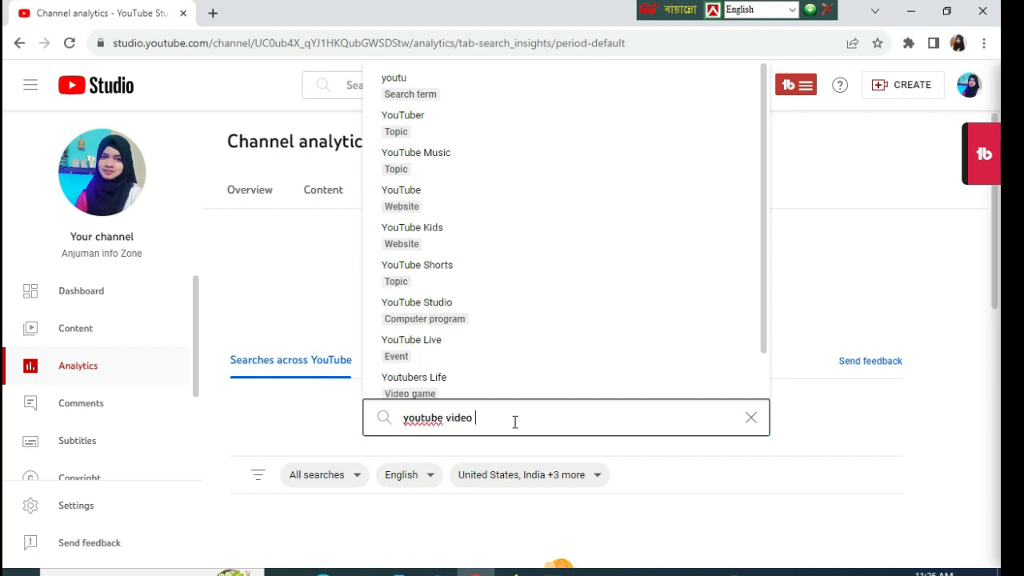
type("viral")
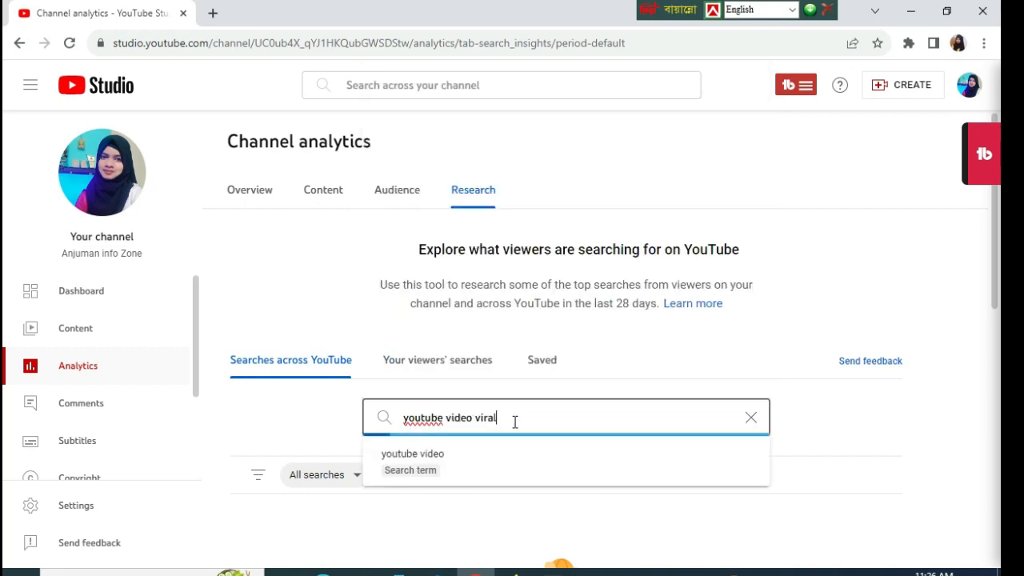
key("Return")
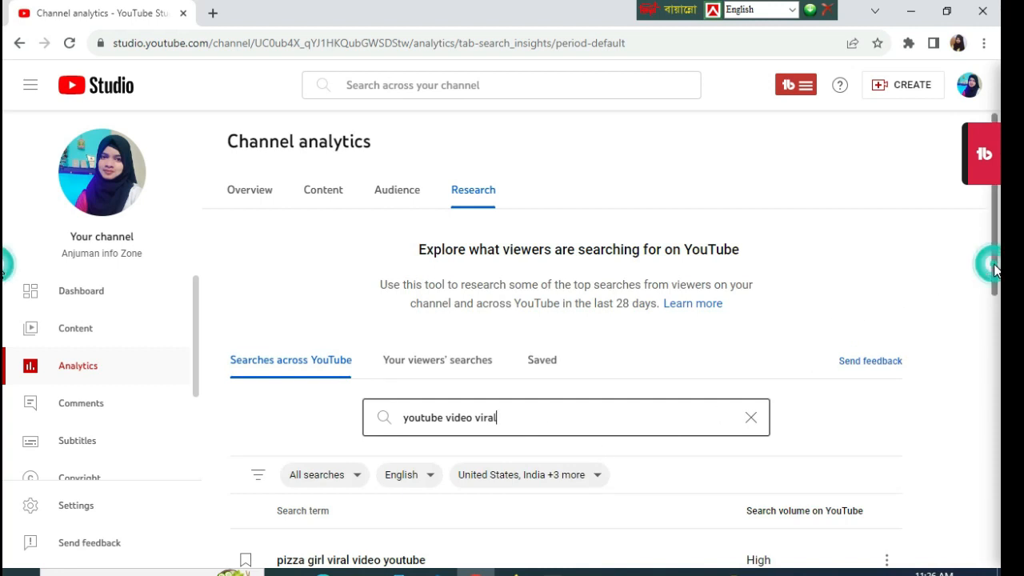
left_click_drag(995, 269, 976, 338)
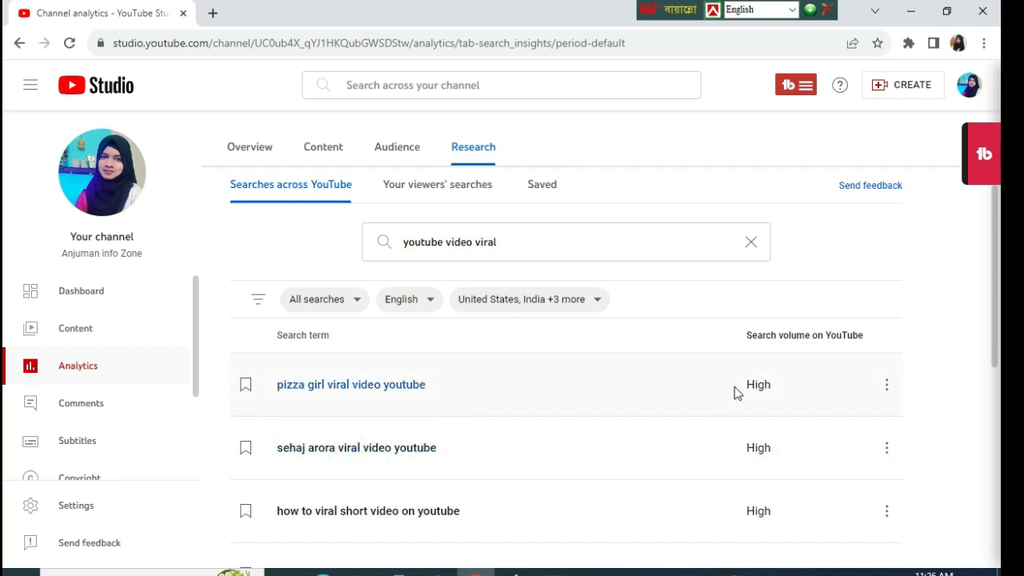
- Examine the search volume ratings of the search terms related to "youtube video viral" through the end of the results page
left_click_drag(737, 392, 798, 392)
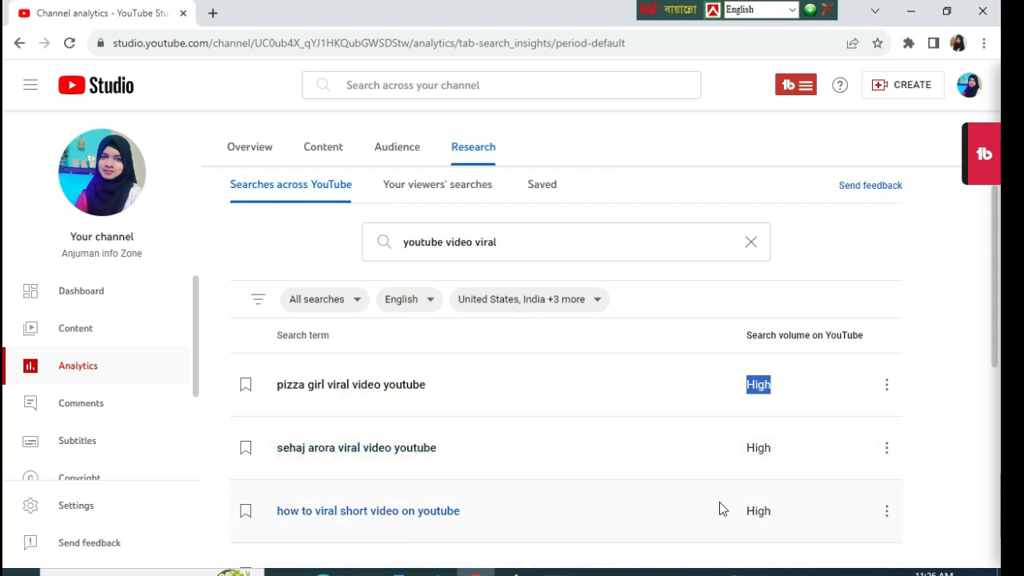
double_click(754, 448)
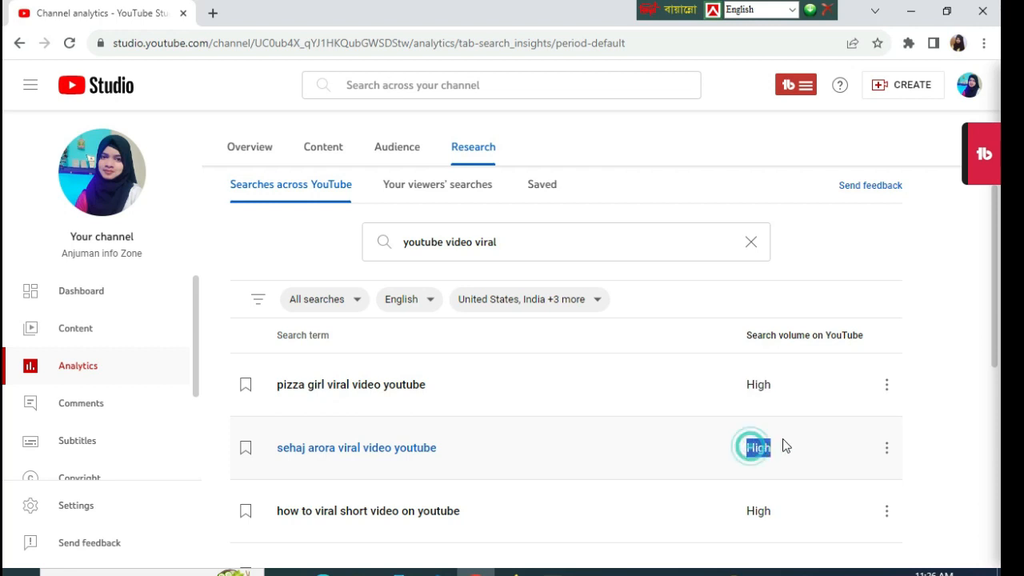
double_click(752, 511)
scroll(748, 481, "down", 2)
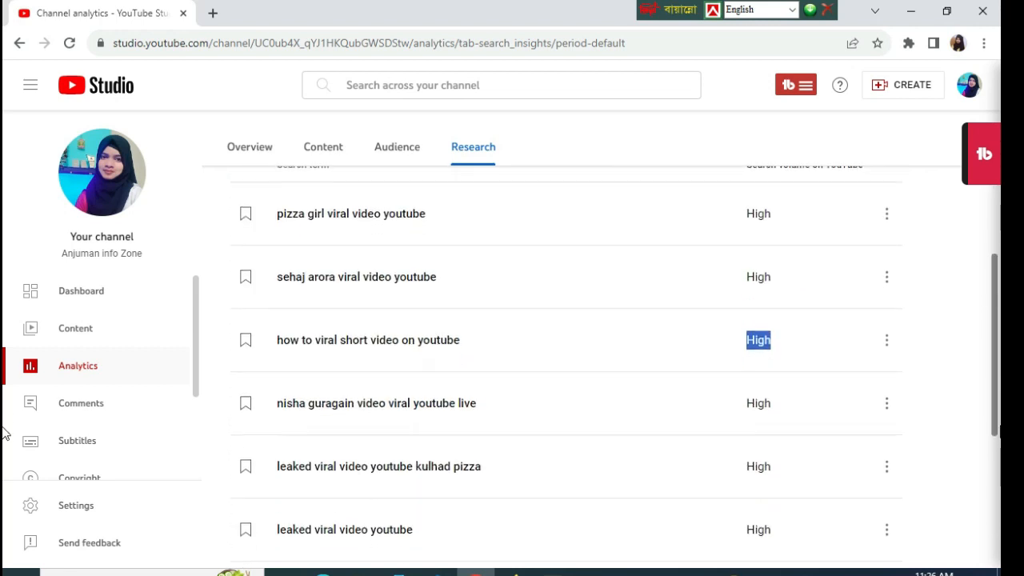
scroll(3, 430, "down", 1)
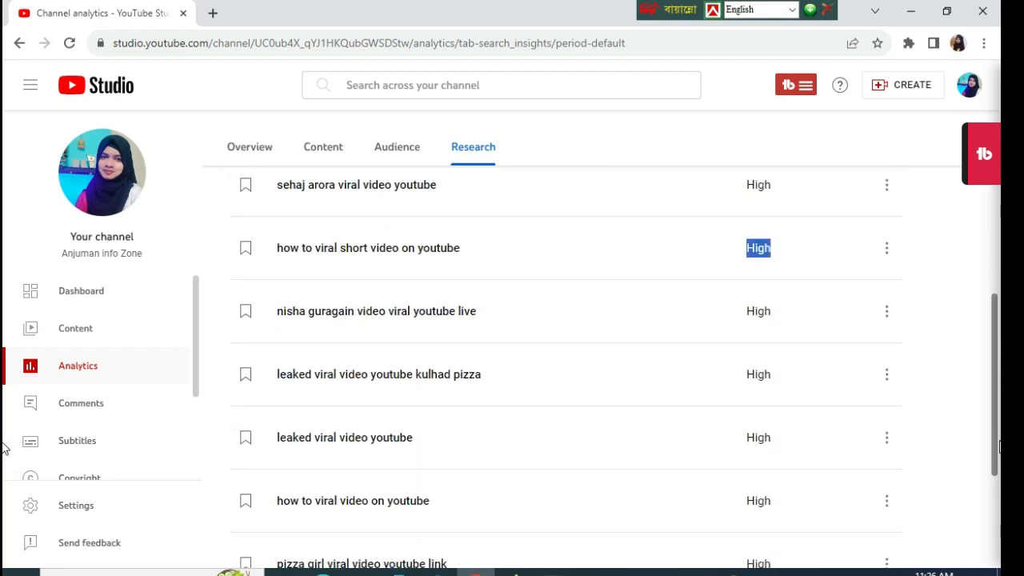
scroll(983, 400, "down", 3)
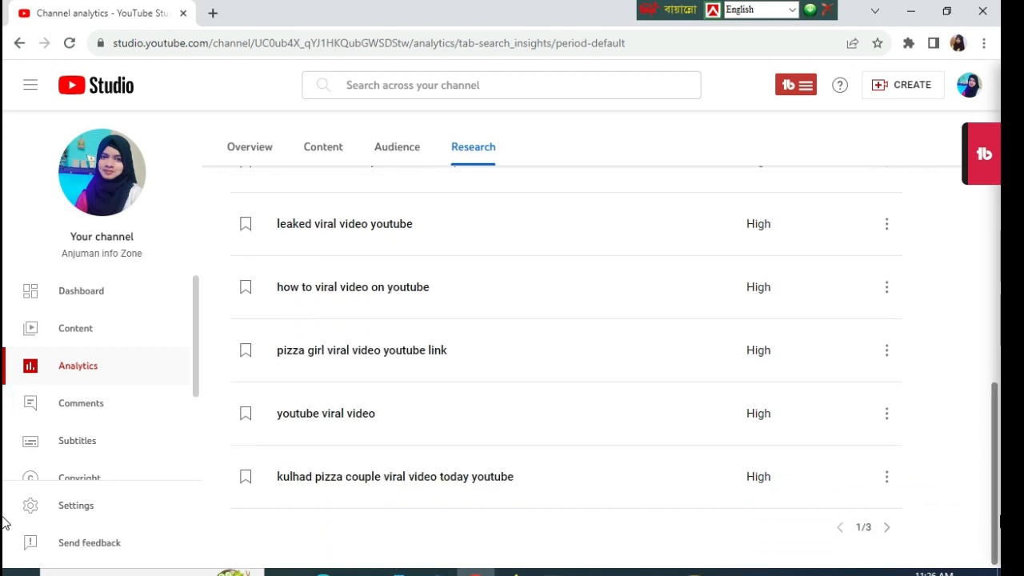
scroll(4, 507, "up", 8)
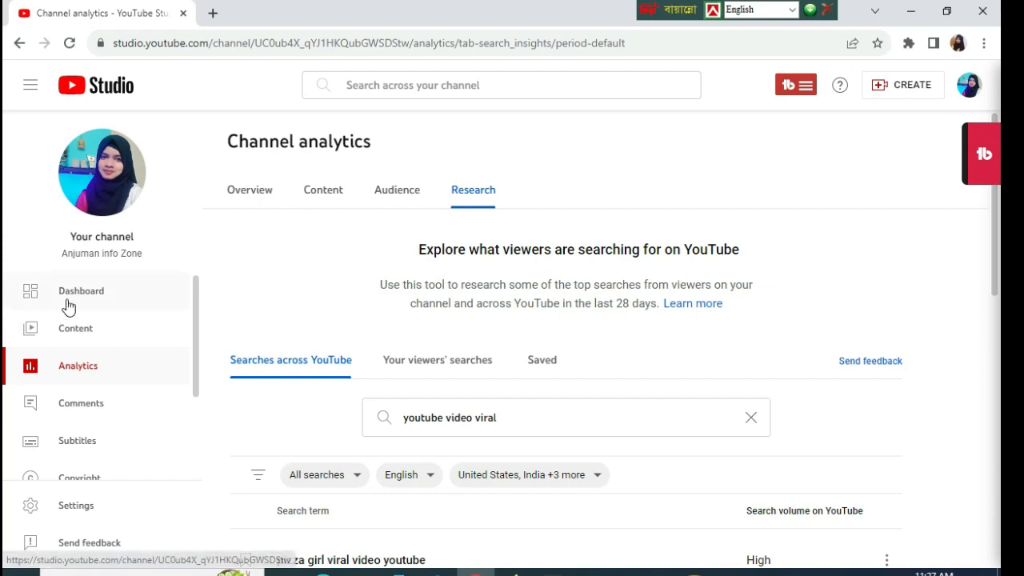
- Open your own channel's public page on YouTube and look at its name, handle and subscriber information
left_click(968, 84)
left_click(809, 181)
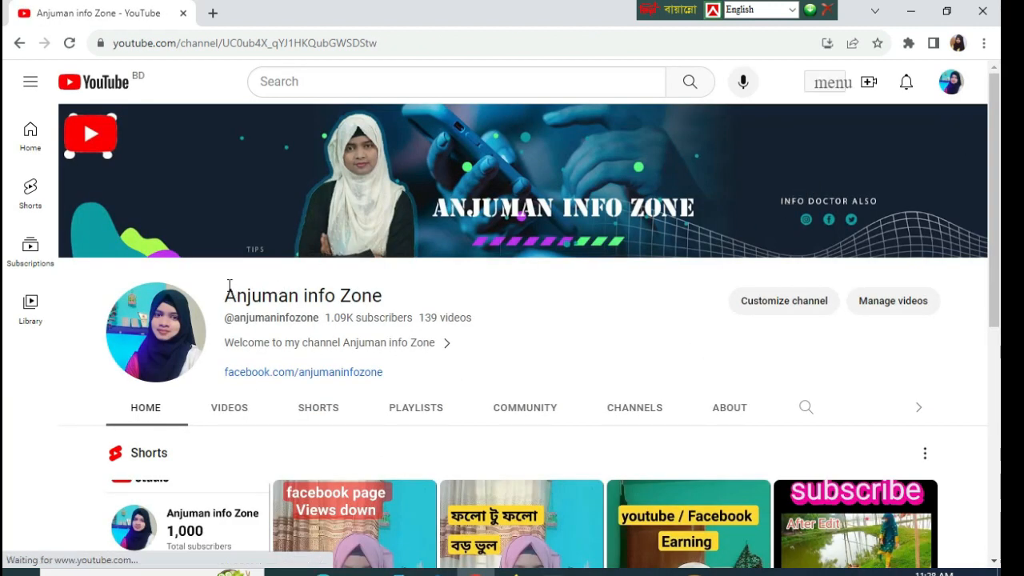
left_click_drag(223, 298, 406, 324)
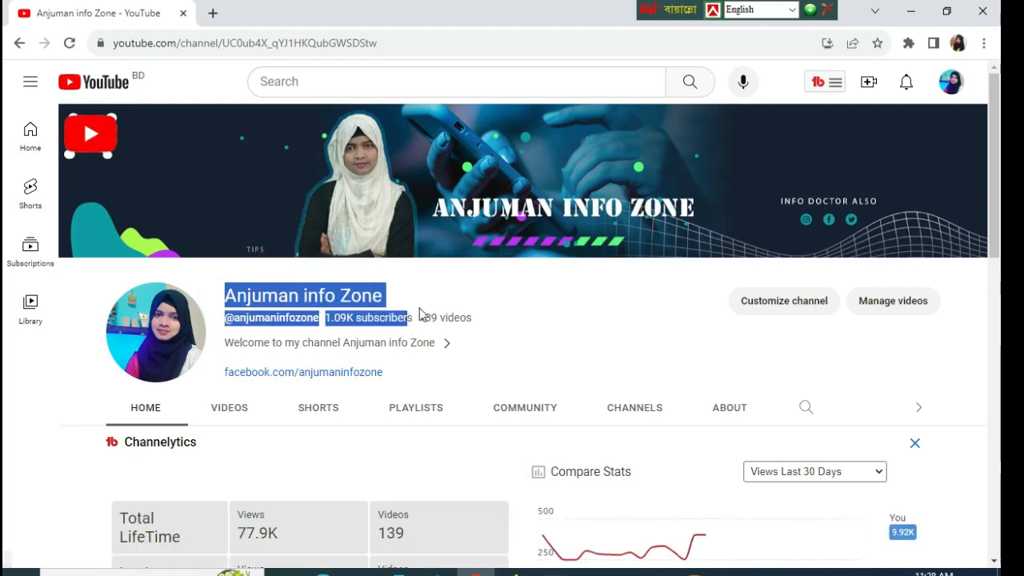
left_click(489, 279)
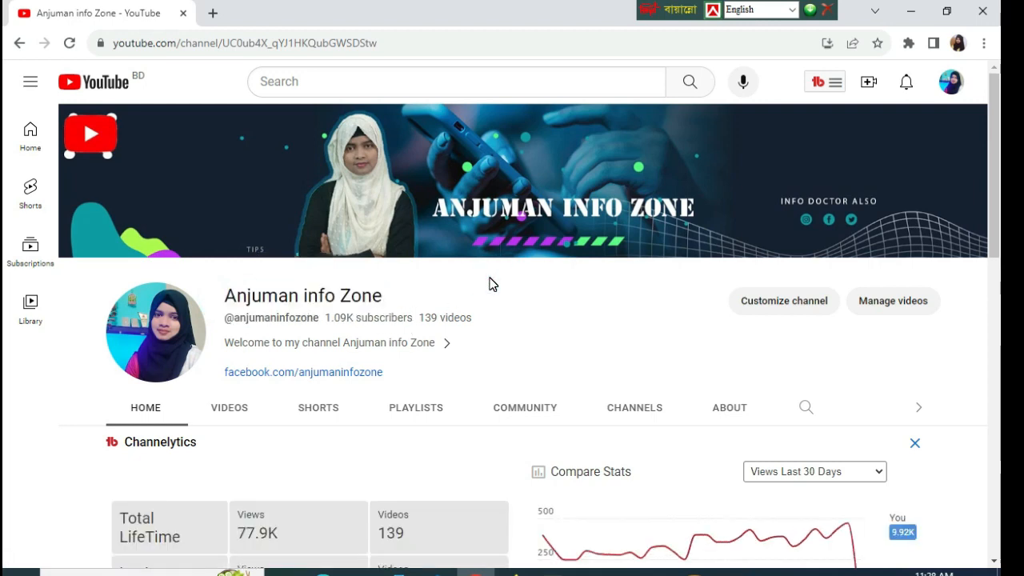